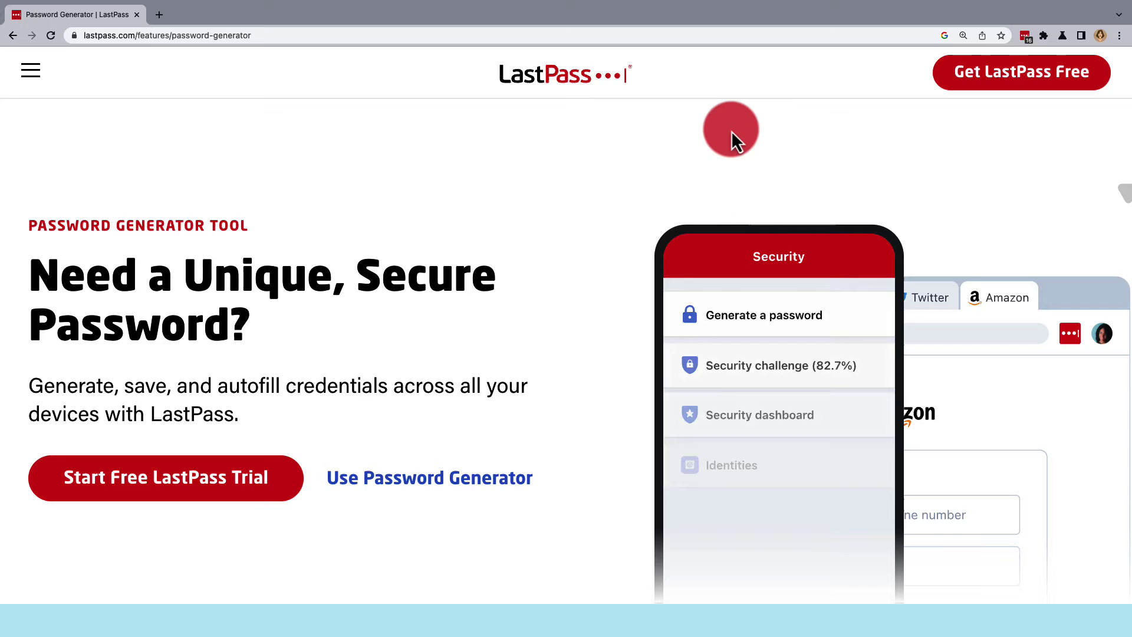
Open the full LastPass vault from the browser extension's quick panel.
left_click(1025, 36)
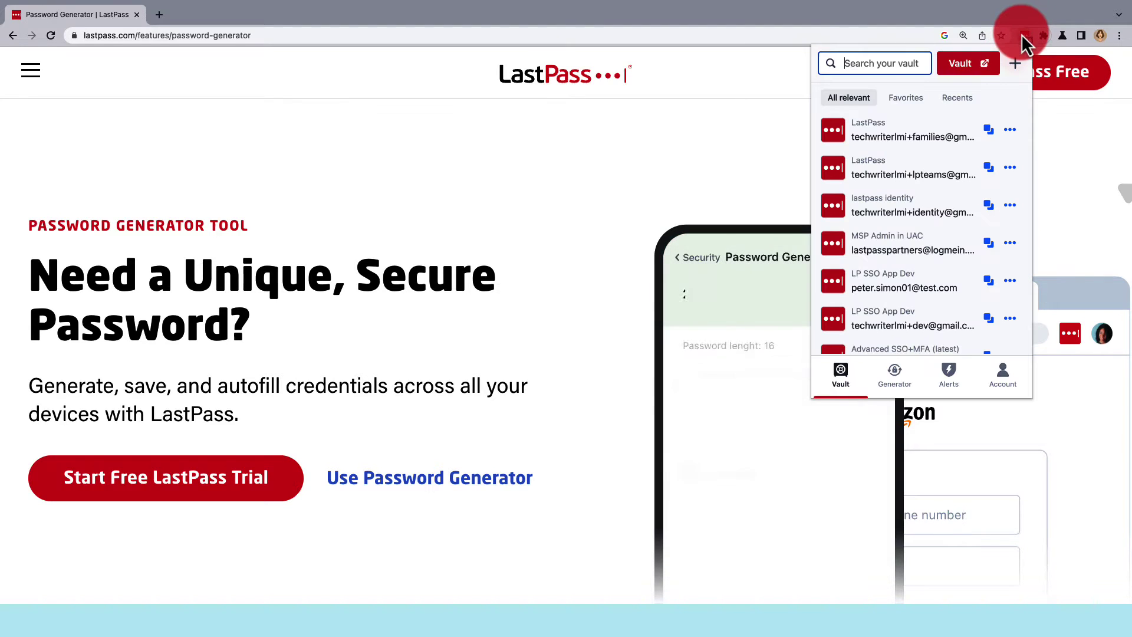
left_click(964, 63)
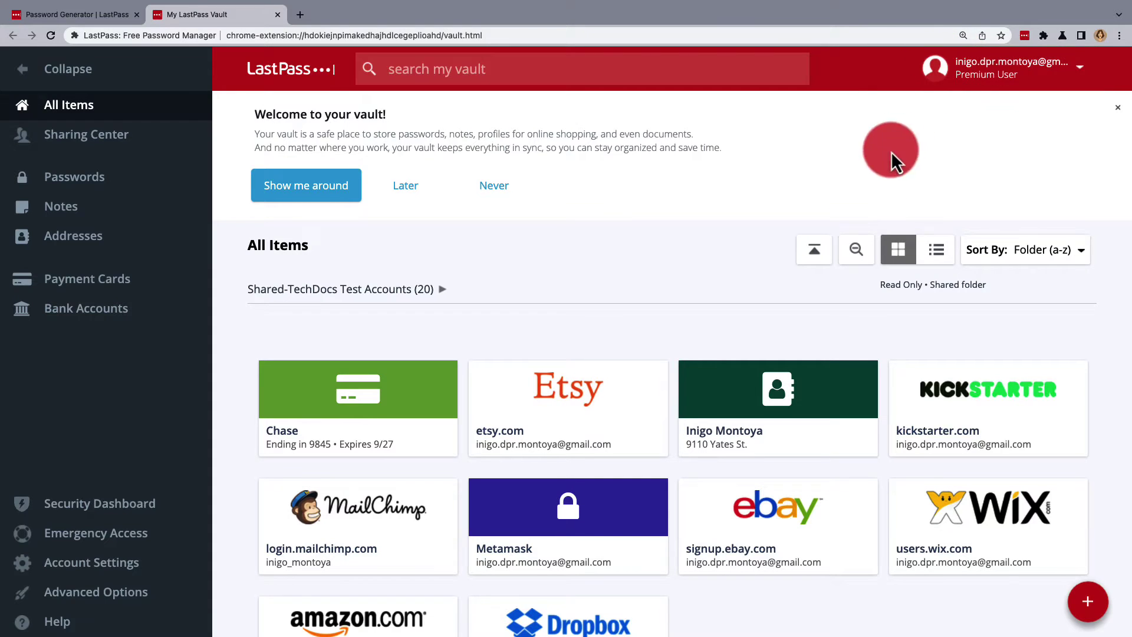
mouse_move(987, 398)
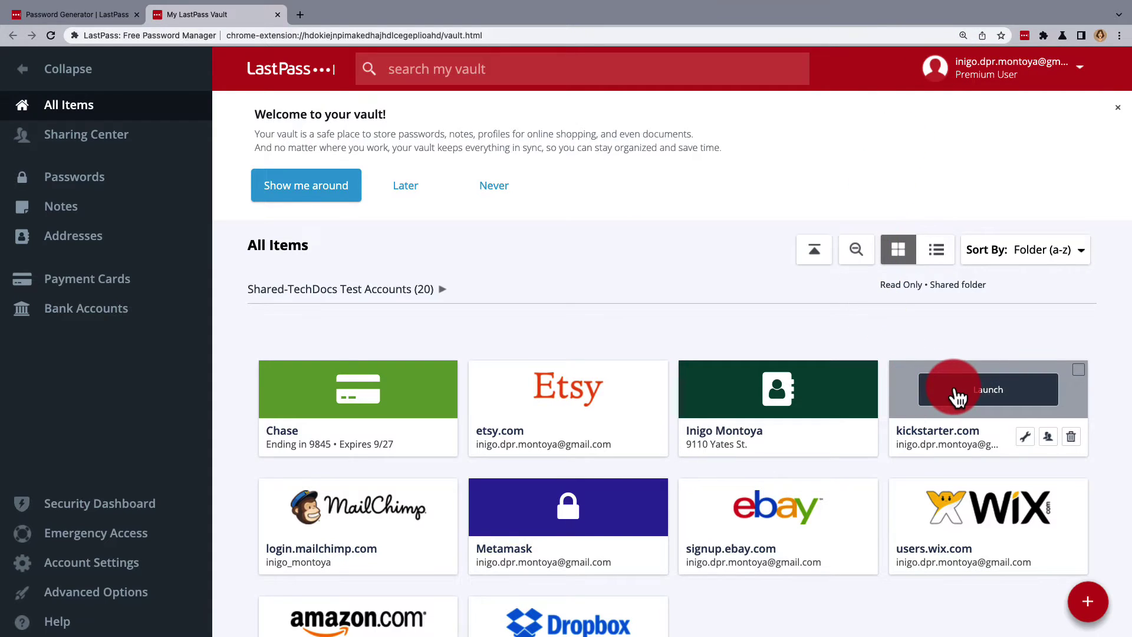
Launch kickstarter.com from the vault, go to account settings and start a password change.
left_click(958, 397)
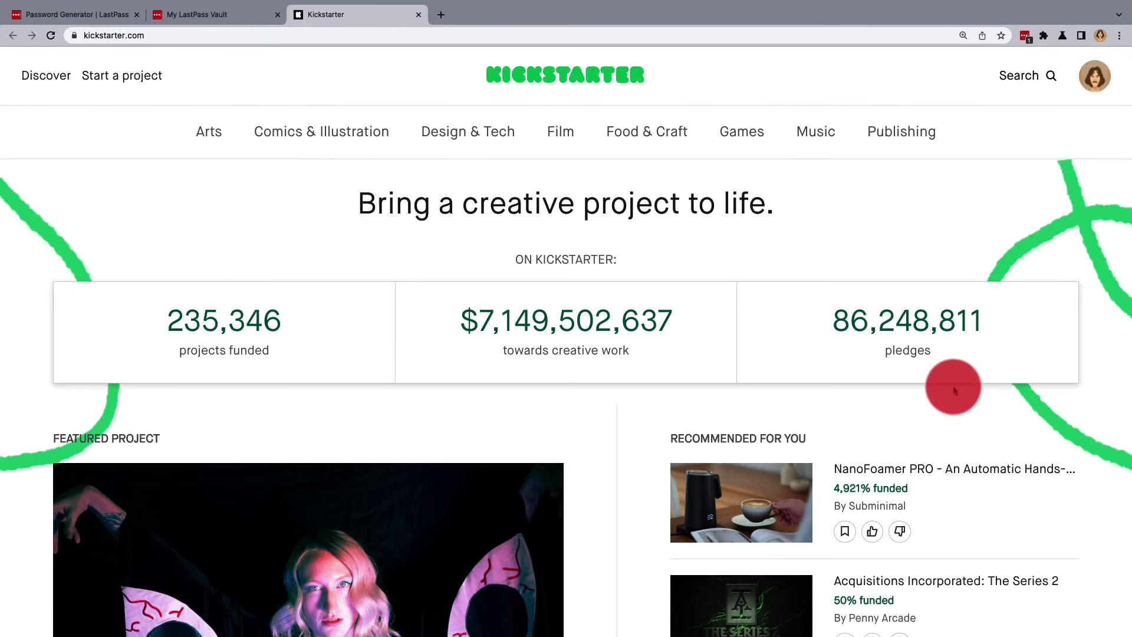
left_click(1096, 85)
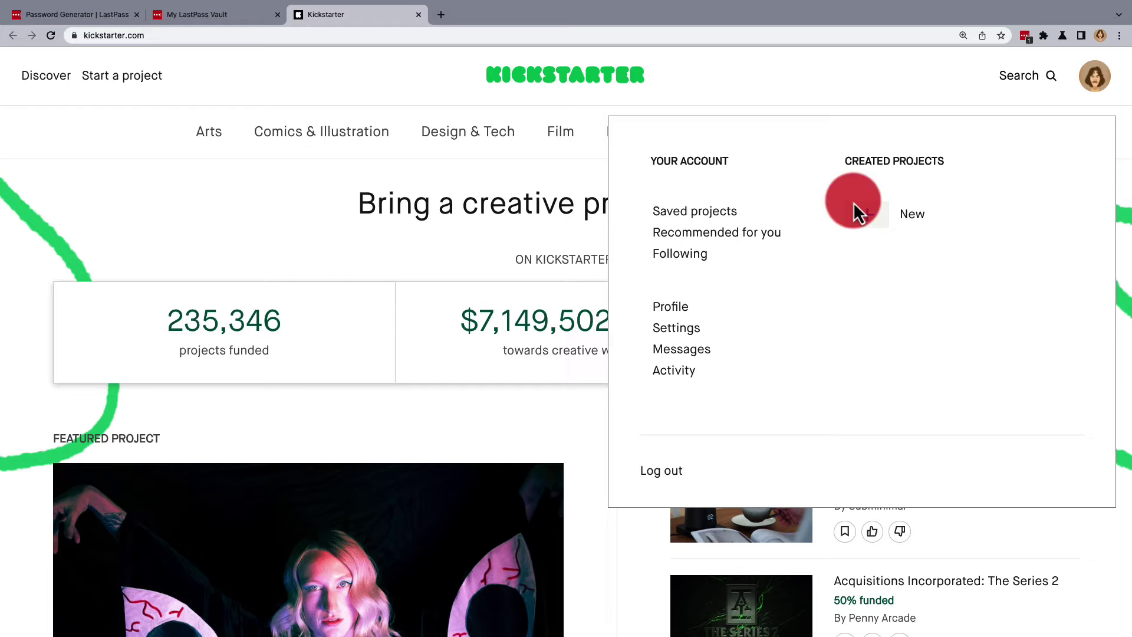
left_click(690, 325)
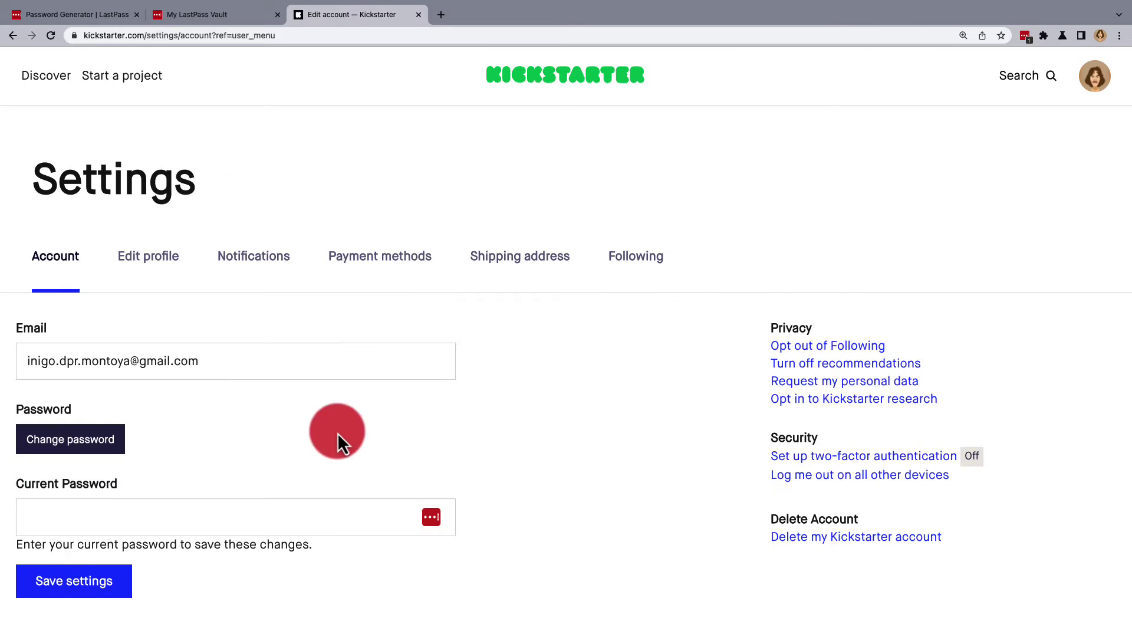
left_click(96, 443)
scroll(95, 449, "down", 1)
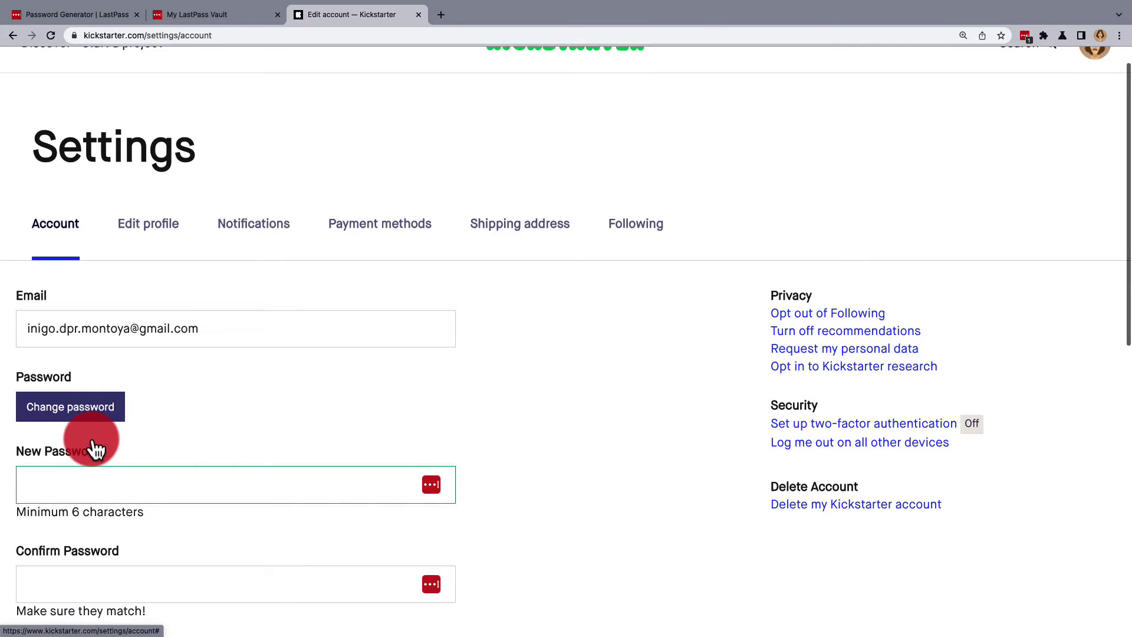
scroll(94, 447, "down", 2)
scroll(94, 435, "down", 1)
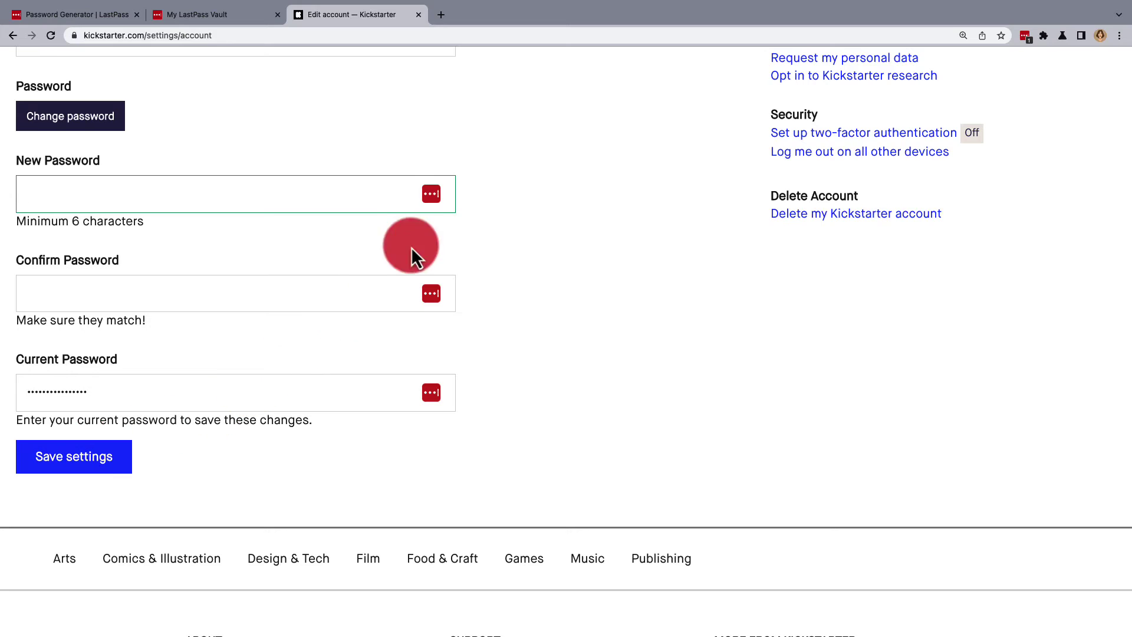
Regenerate the LastPass suggestion a few times and fill it into the new password fields.
left_click(439, 205)
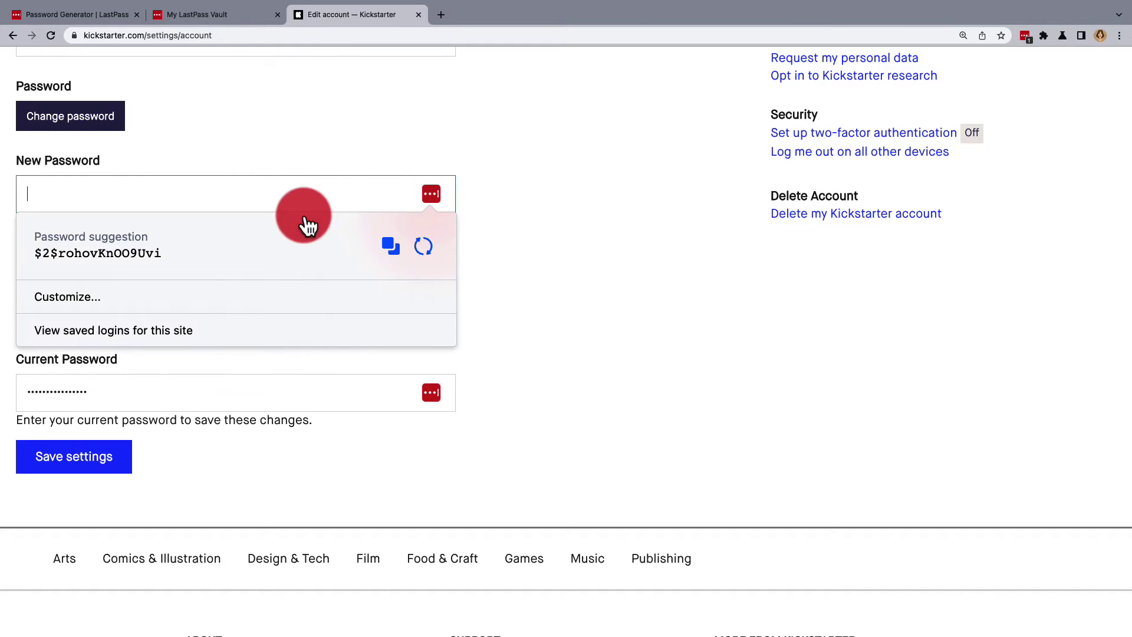
left_click(231, 300)
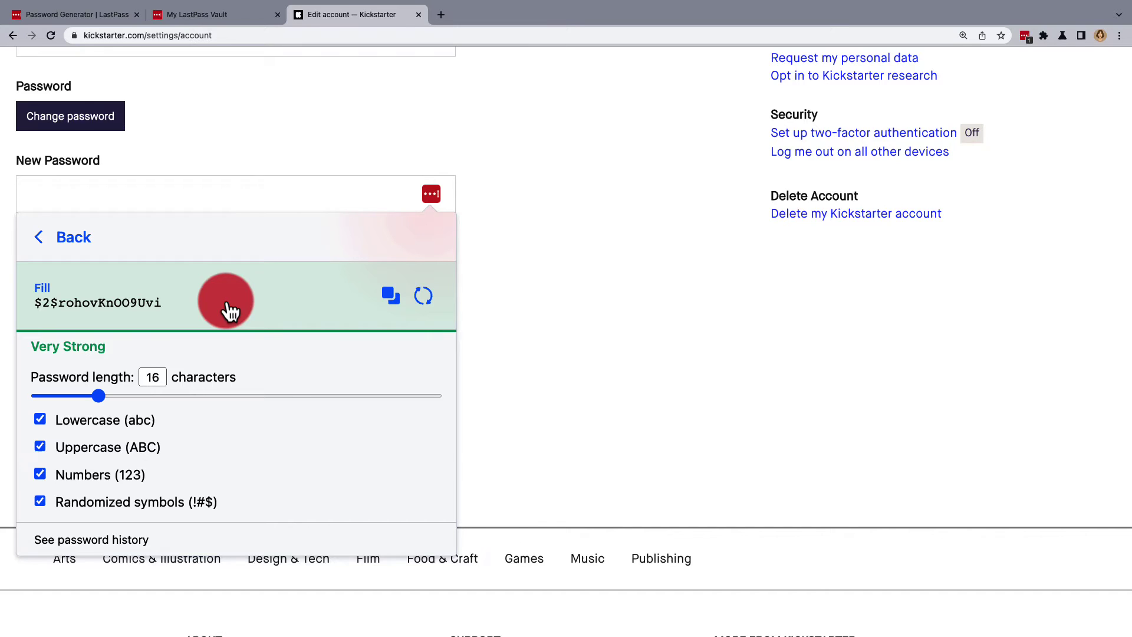
left_click(427, 299)
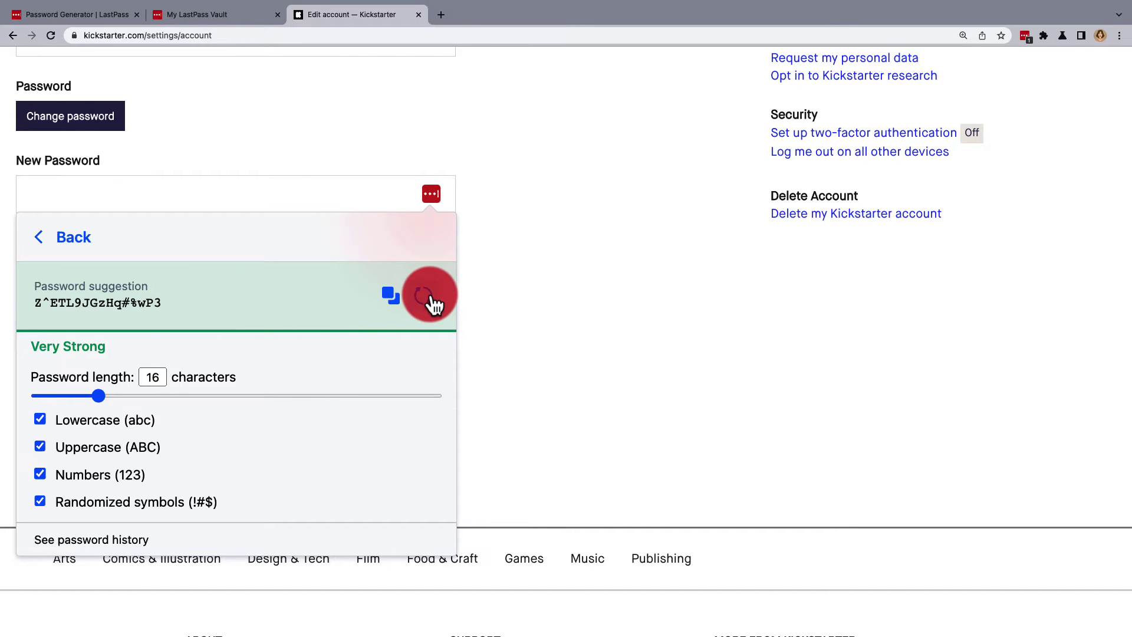
left_click(429, 299)
left_click(428, 299)
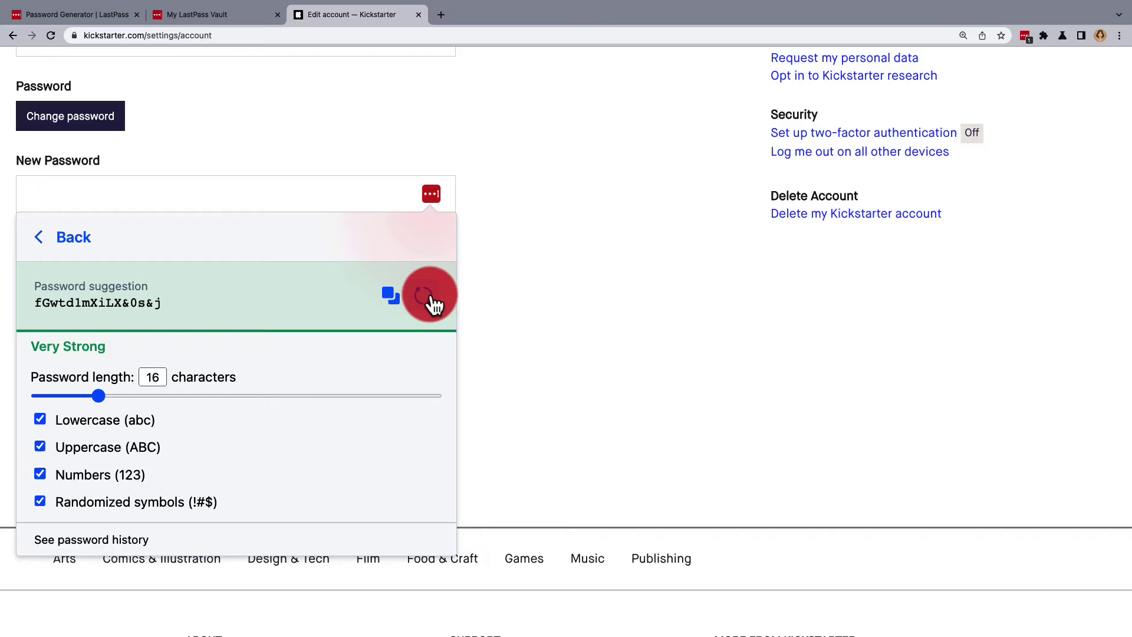
left_click(141, 304)
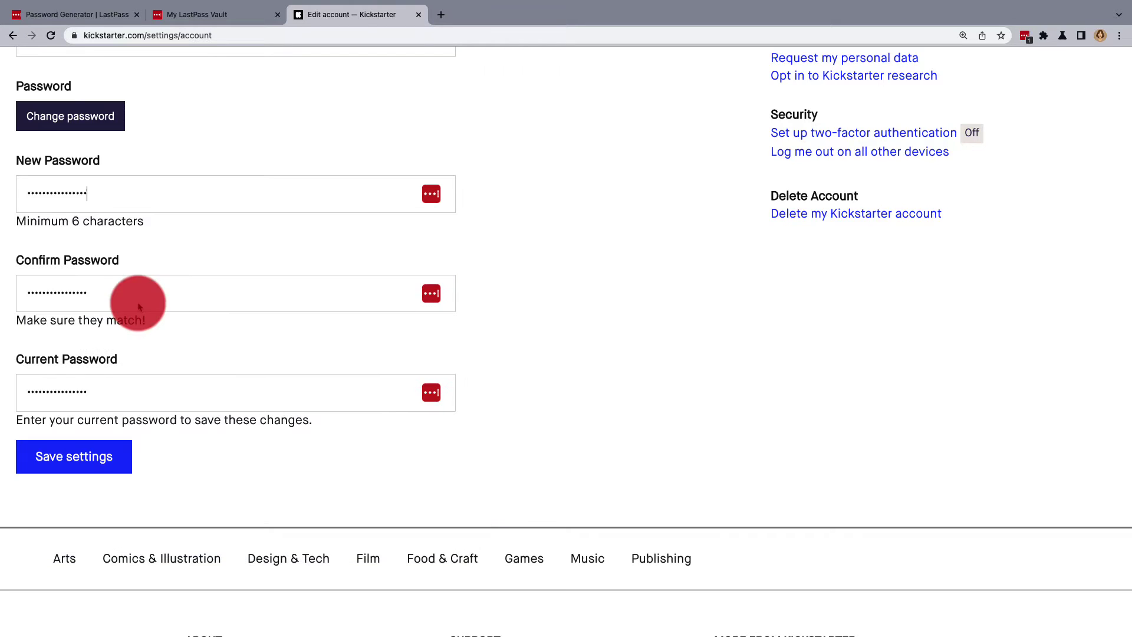
Save the Kickstarter settings and update the stored vault password when prompted.
left_click(105, 464)
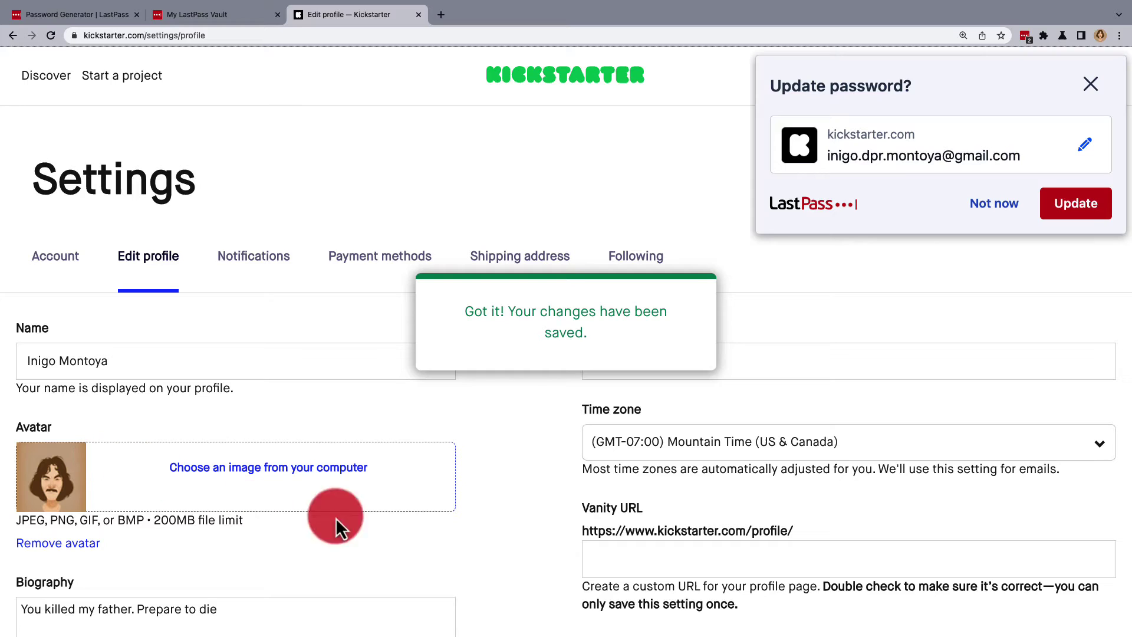
left_click(1053, 211)
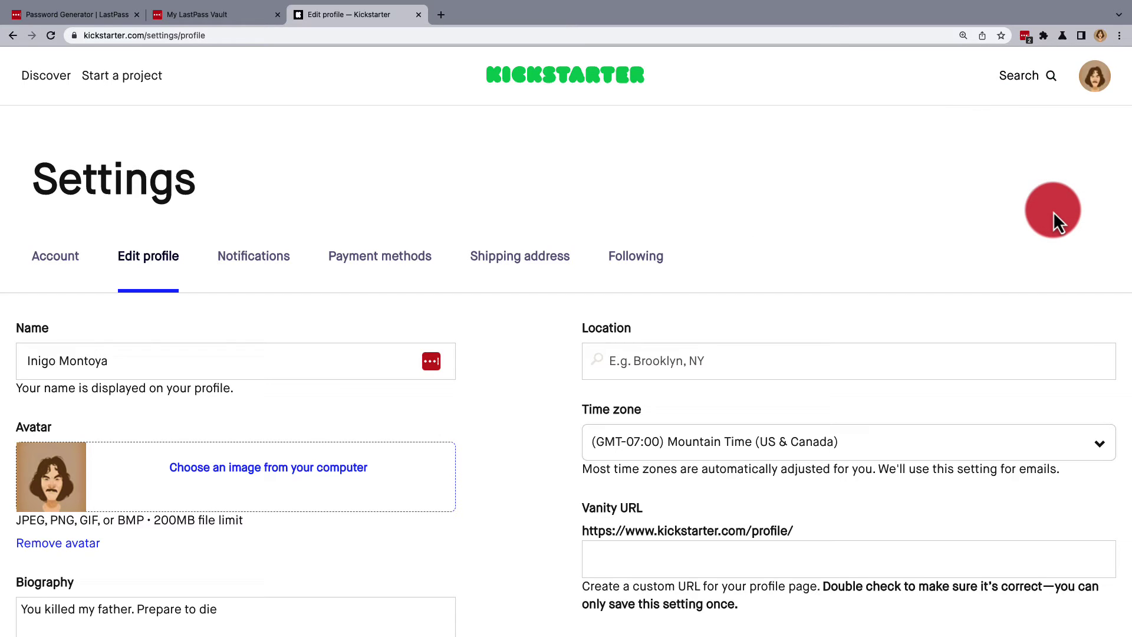
Return to Kickstarter account settings and reveal the change-password fields again.
left_click(1094, 76)
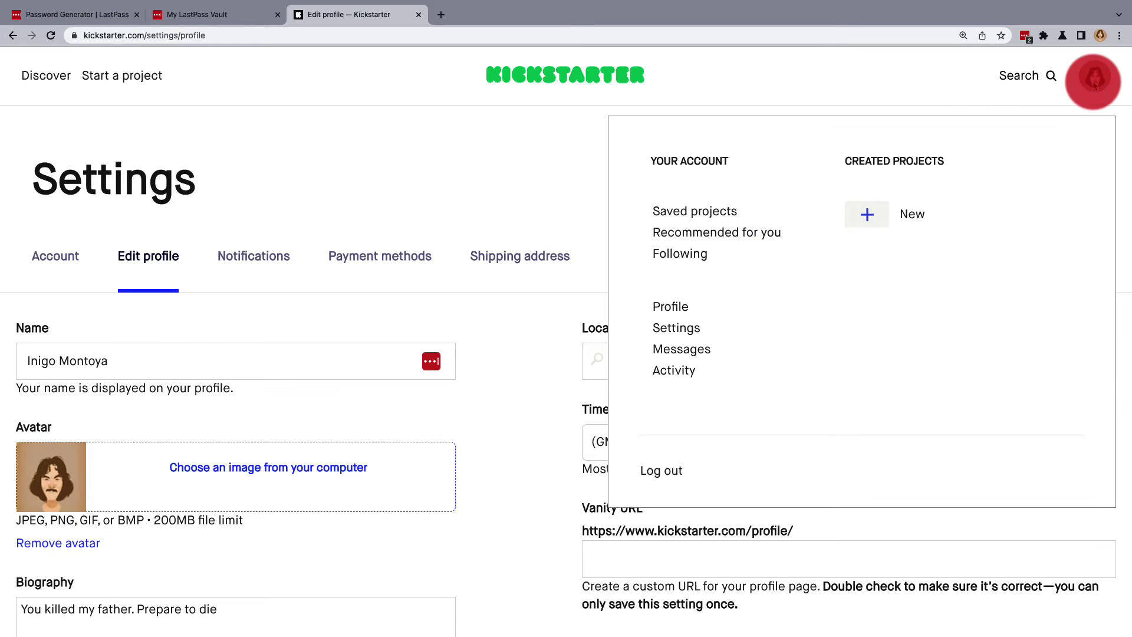
left_click(686, 331)
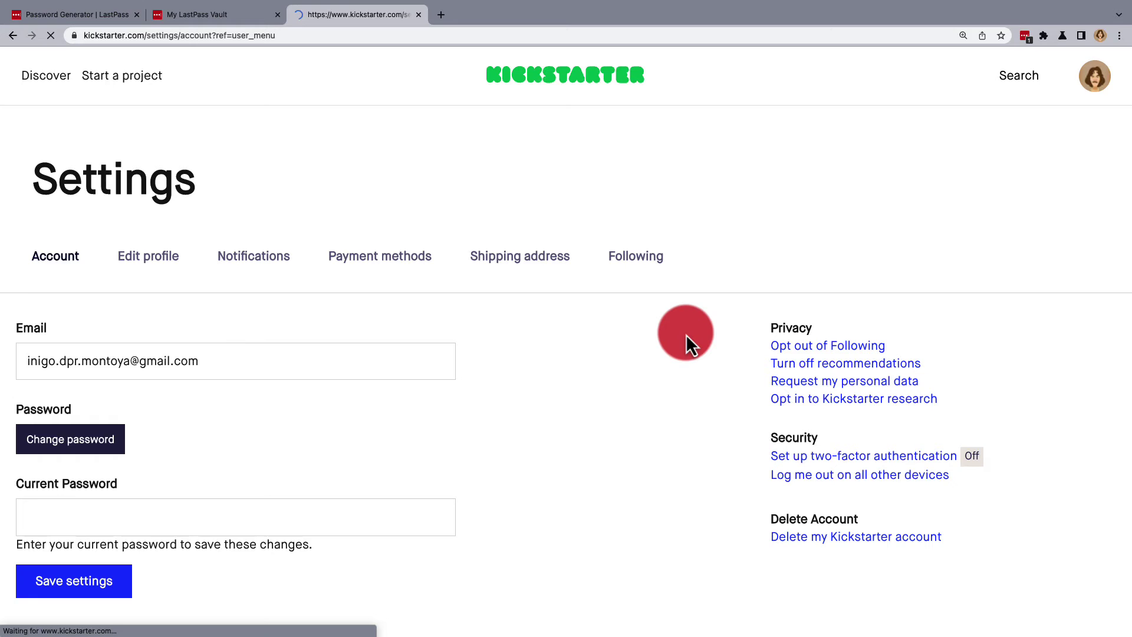
left_click(109, 439)
scroll(111, 449, "down", 5)
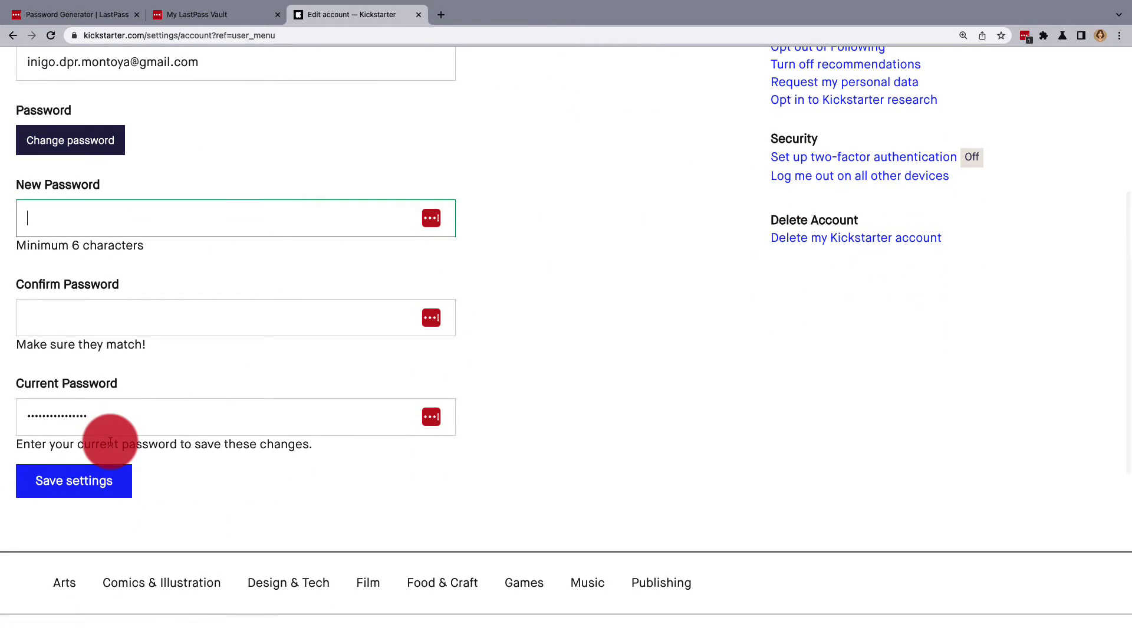
Copy a generated LastPass password, fill both fields with it and save the settings.
left_click(431, 219)
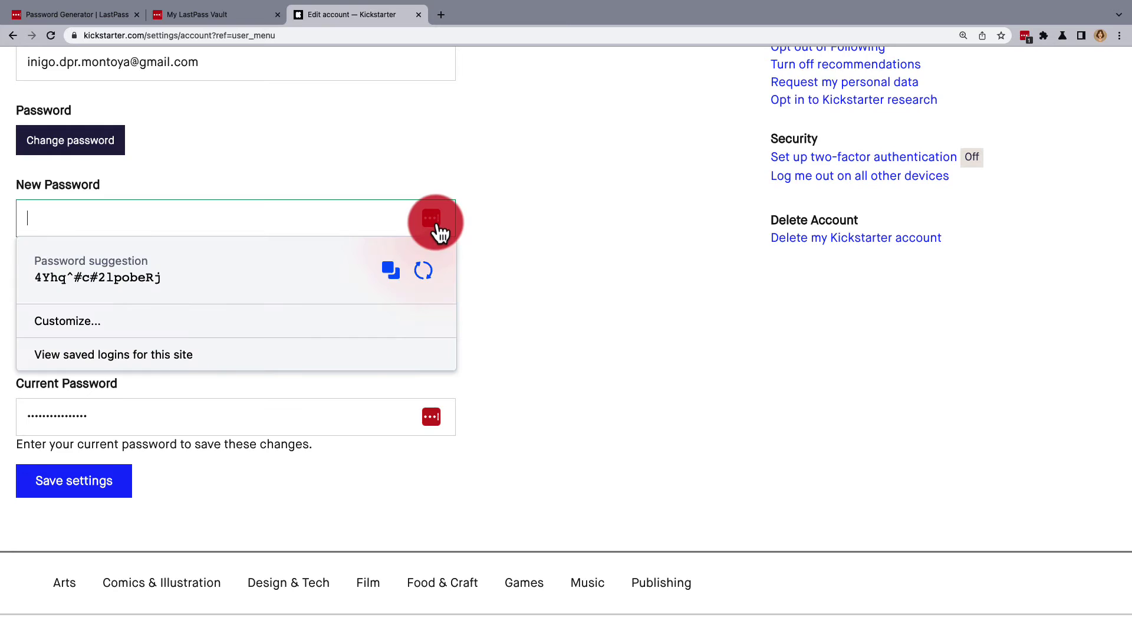
left_click(392, 280)
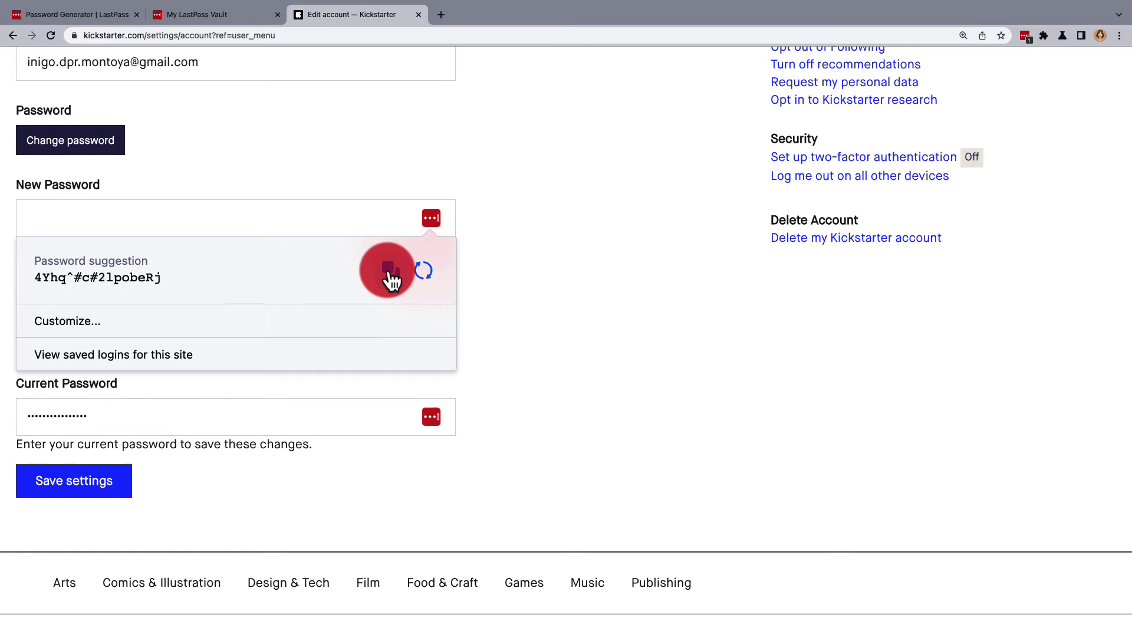
mouse_move(203, 269)
left_click(339, 281)
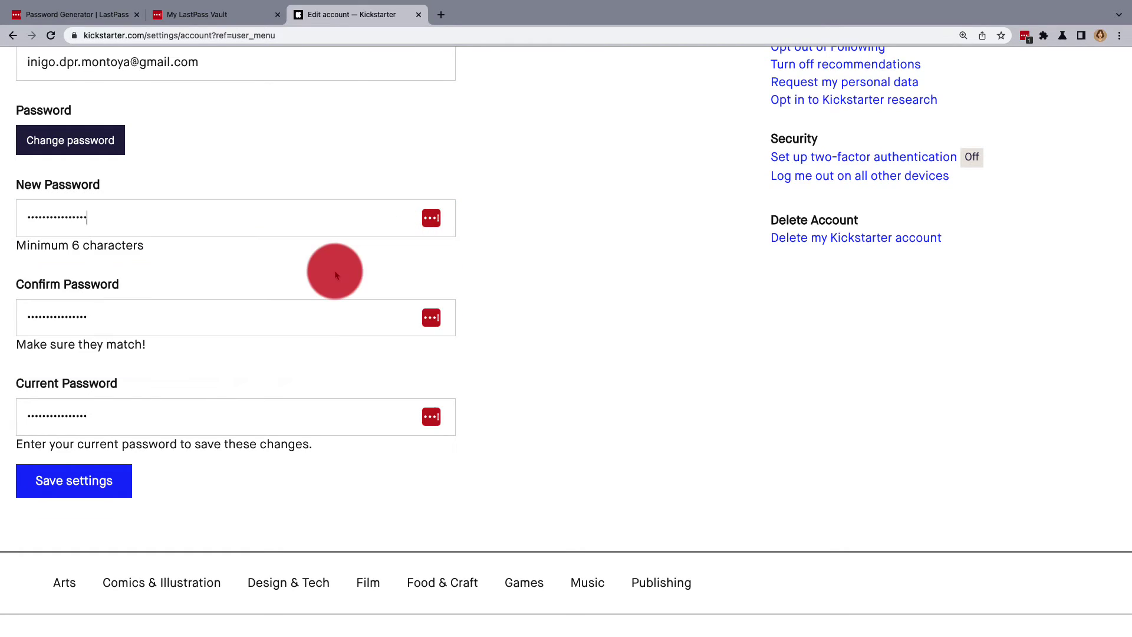
left_click(120, 477)
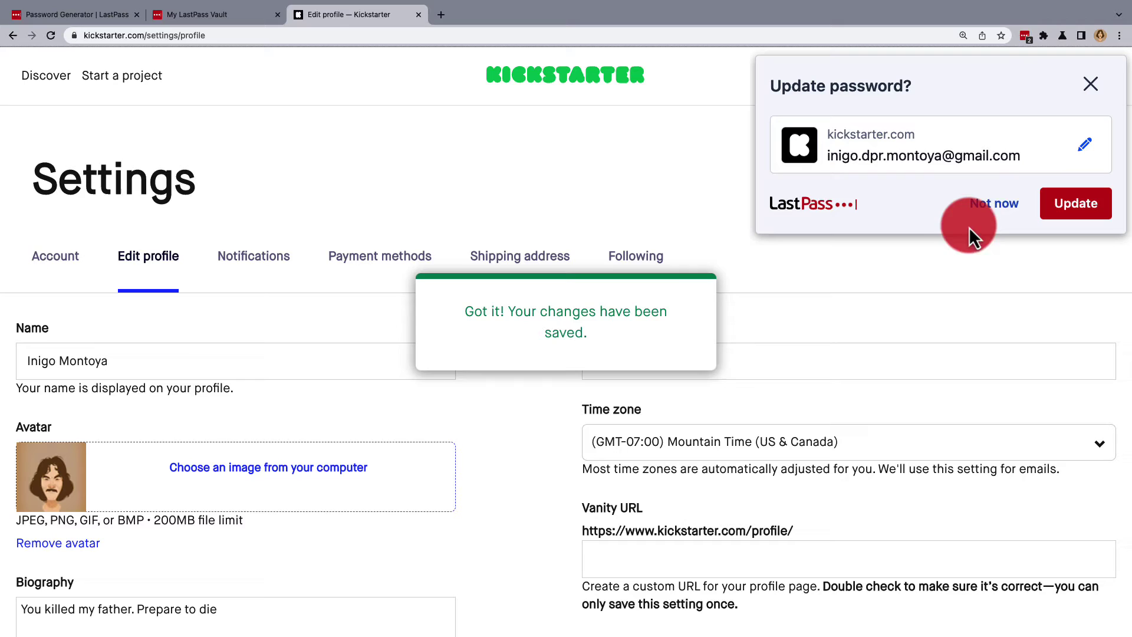
Dismiss the update prompt, open the vault and edit the kickstarter.com entry.
left_click(985, 208)
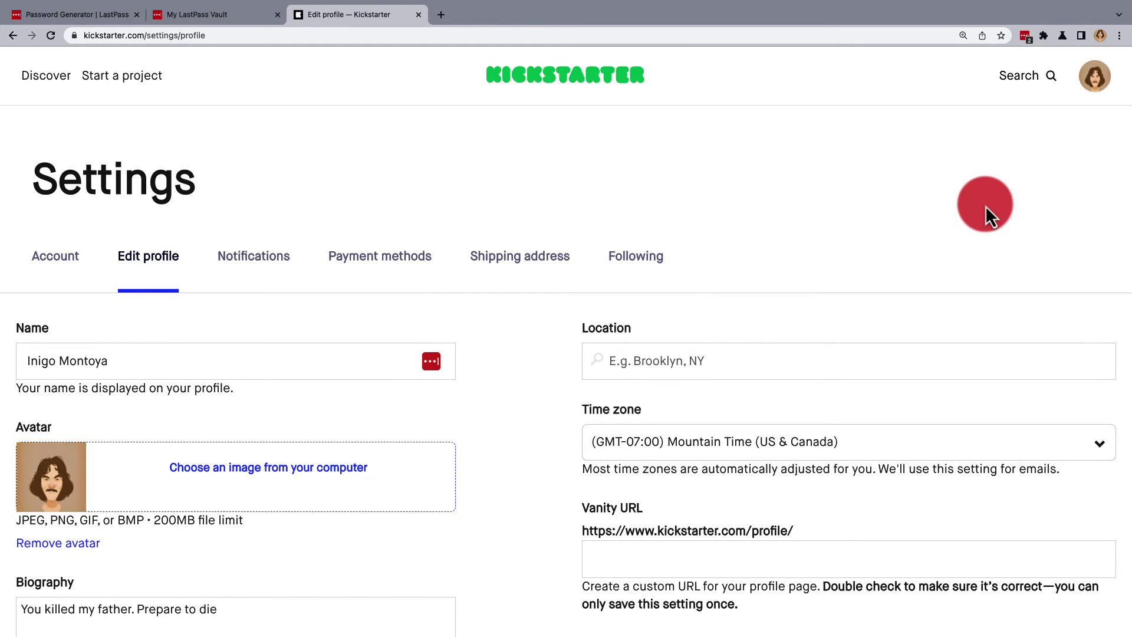
left_click(1028, 33)
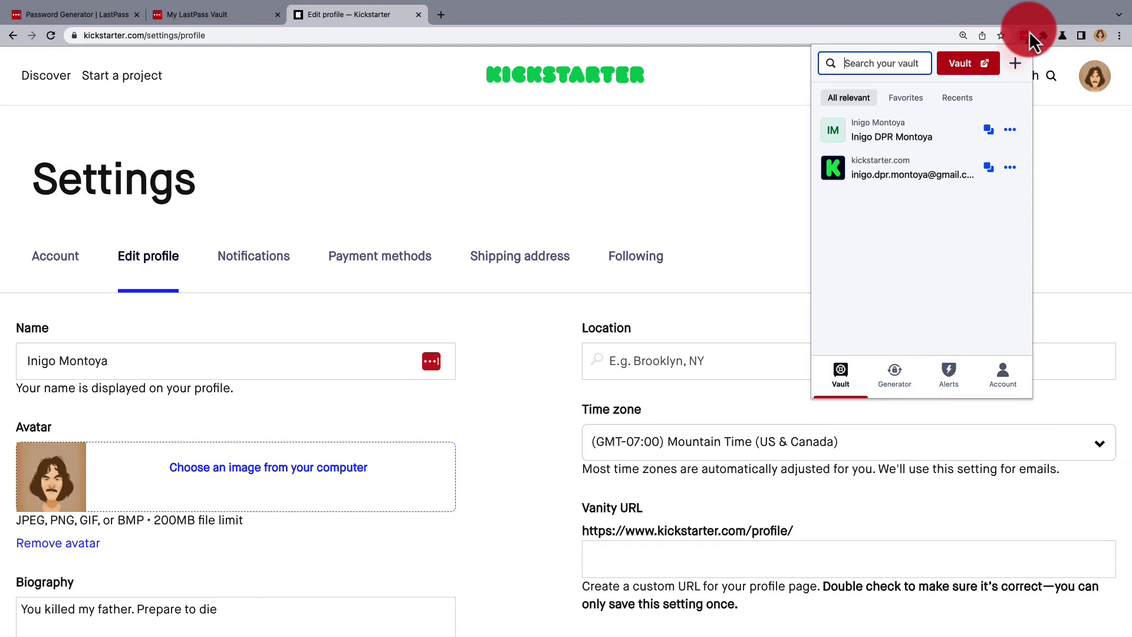
left_click(963, 69)
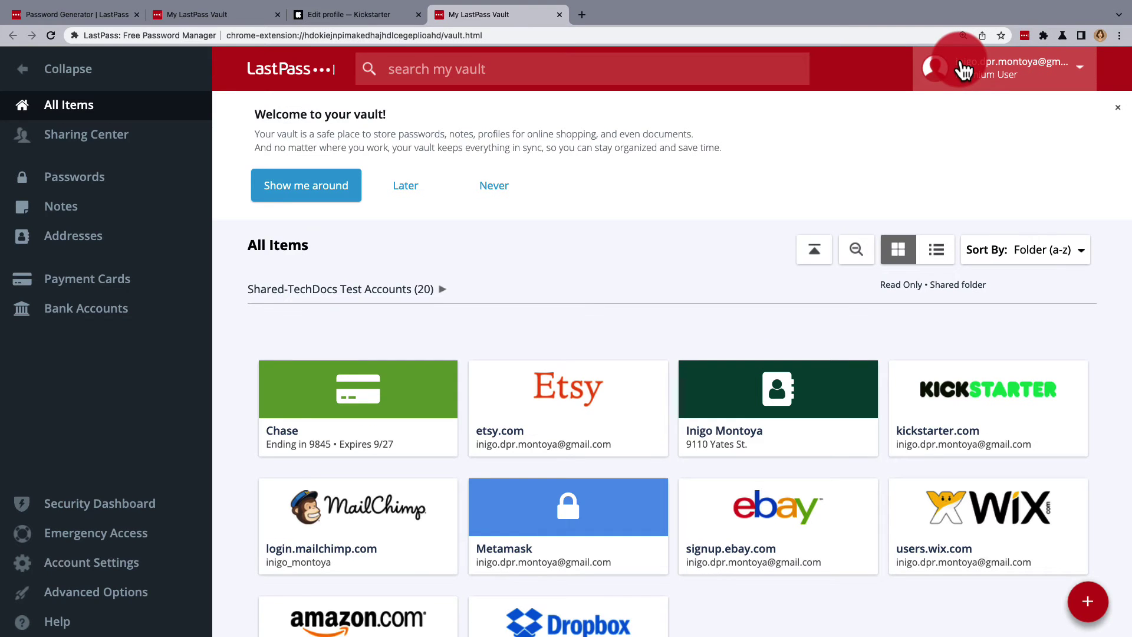
mouse_move(988, 408)
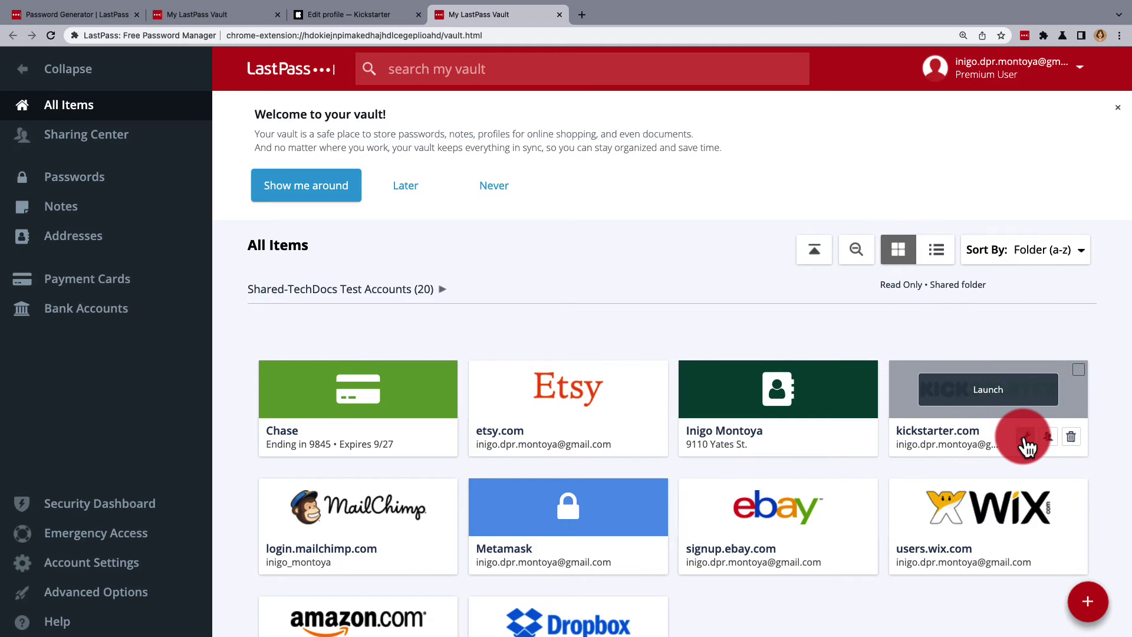
left_click(1026, 439)
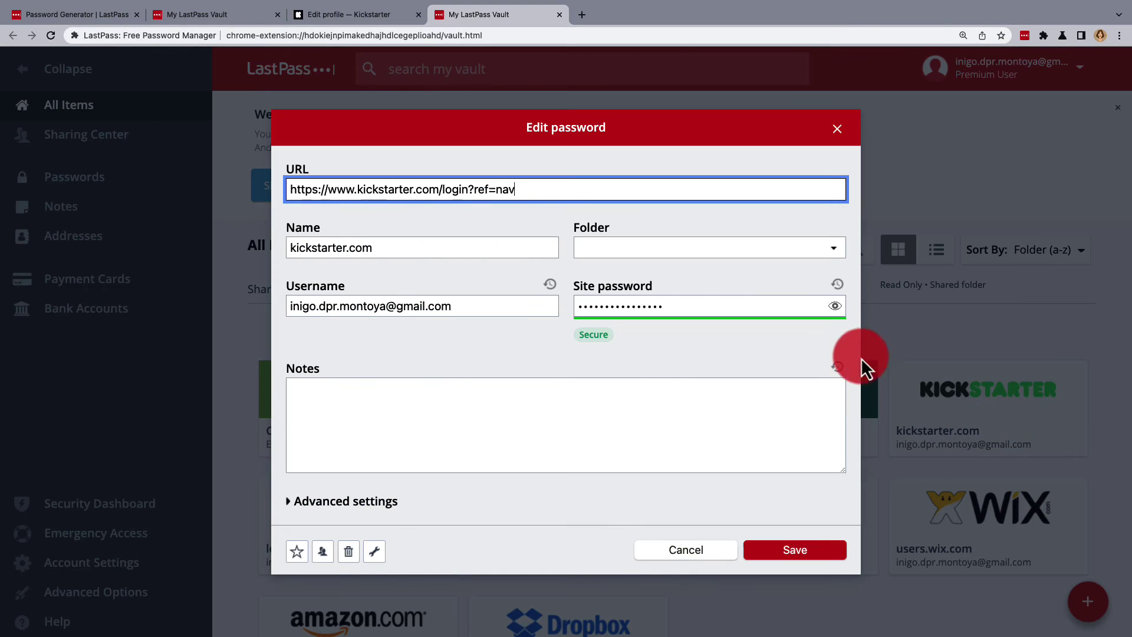
left_click(843, 317)
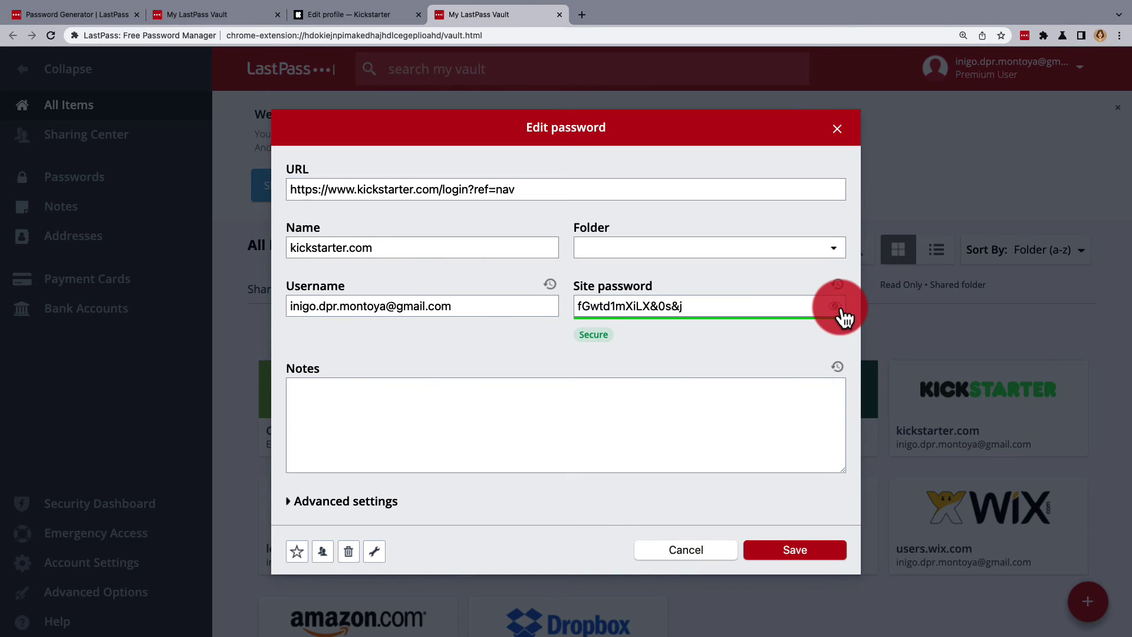
triple_click(805, 297)
key("ctrl+v")
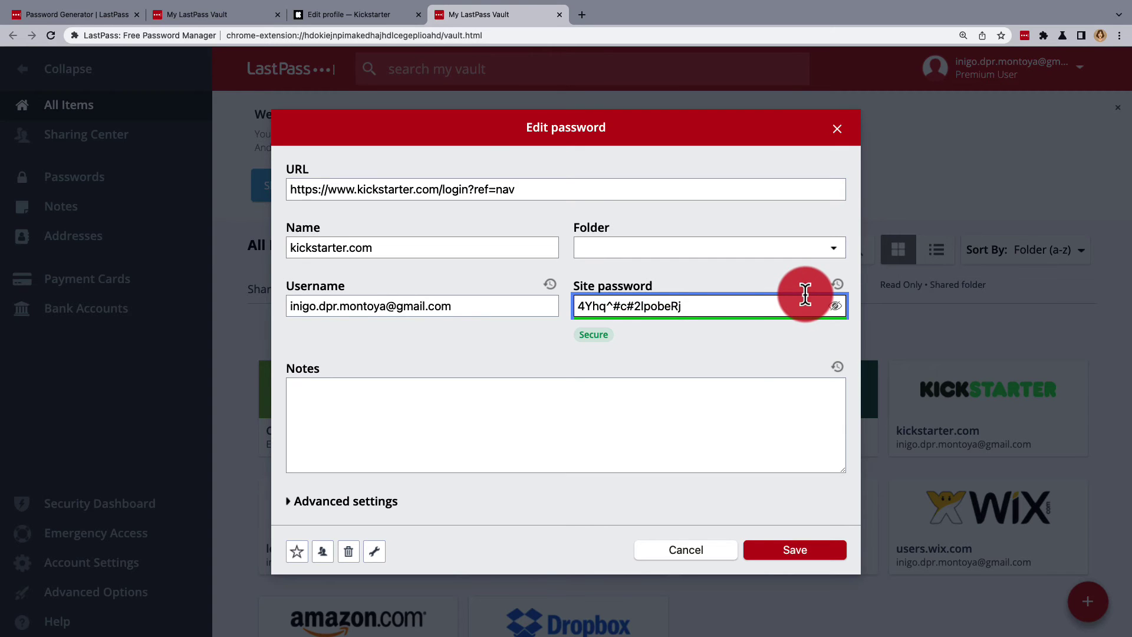
left_click(772, 550)
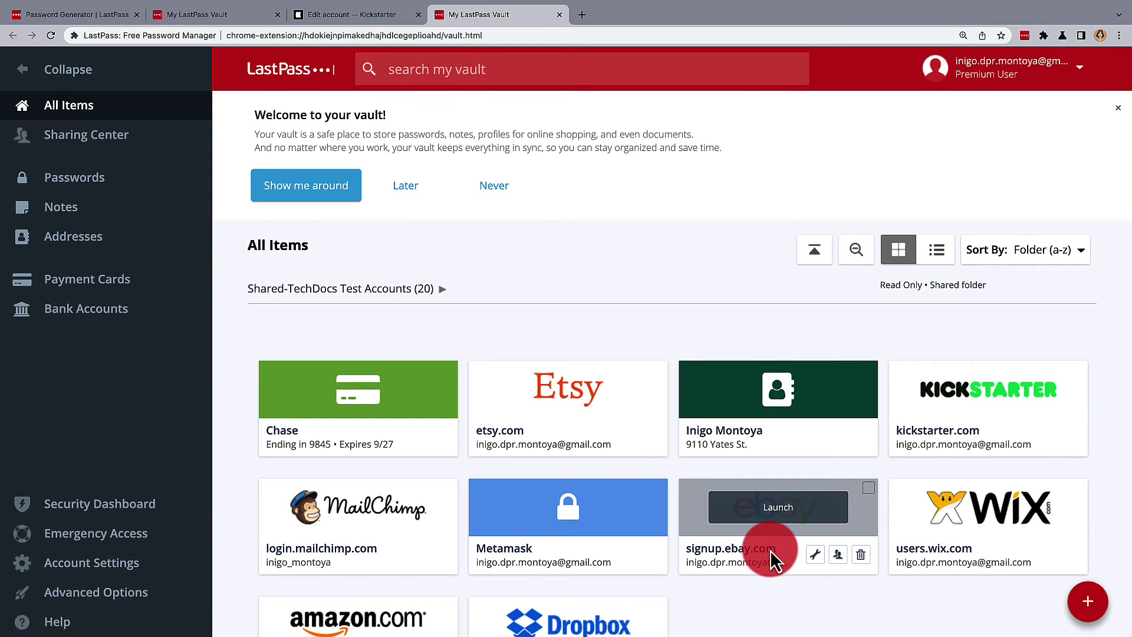
Back on Kickstarter's password form, show the LastPass generator's password history.
left_click(349, 16)
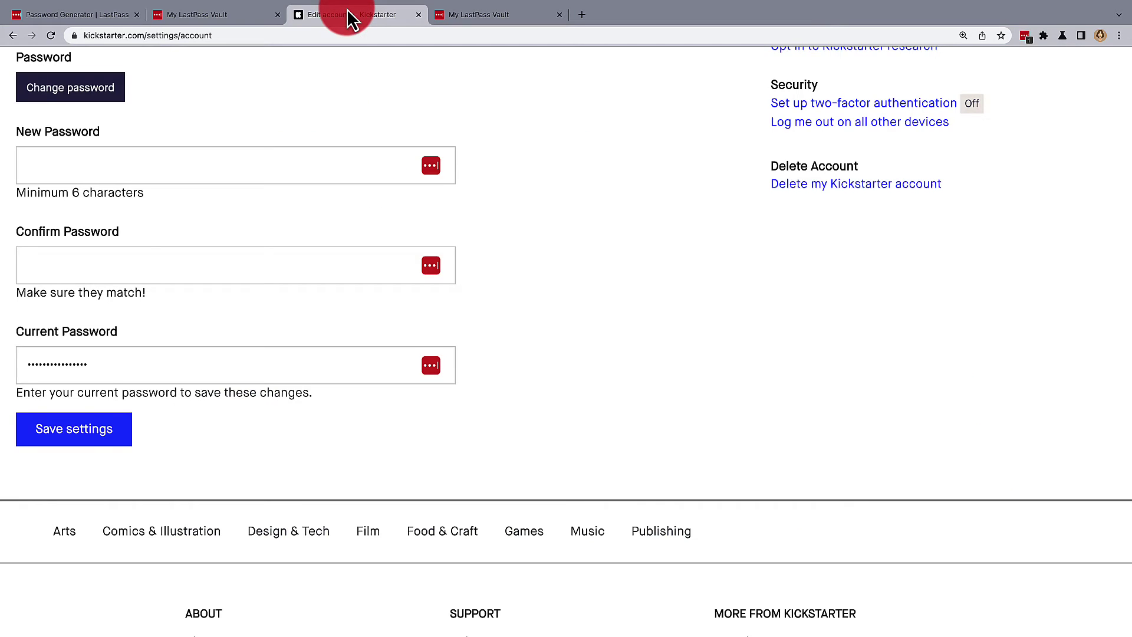
left_click(431, 166)
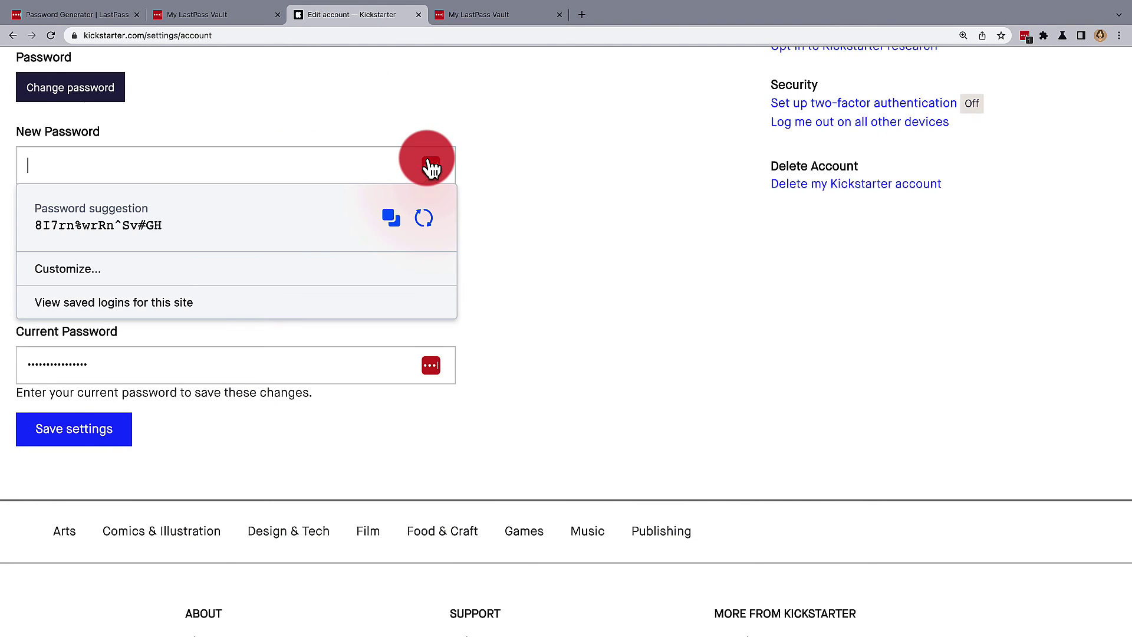
left_click(215, 270)
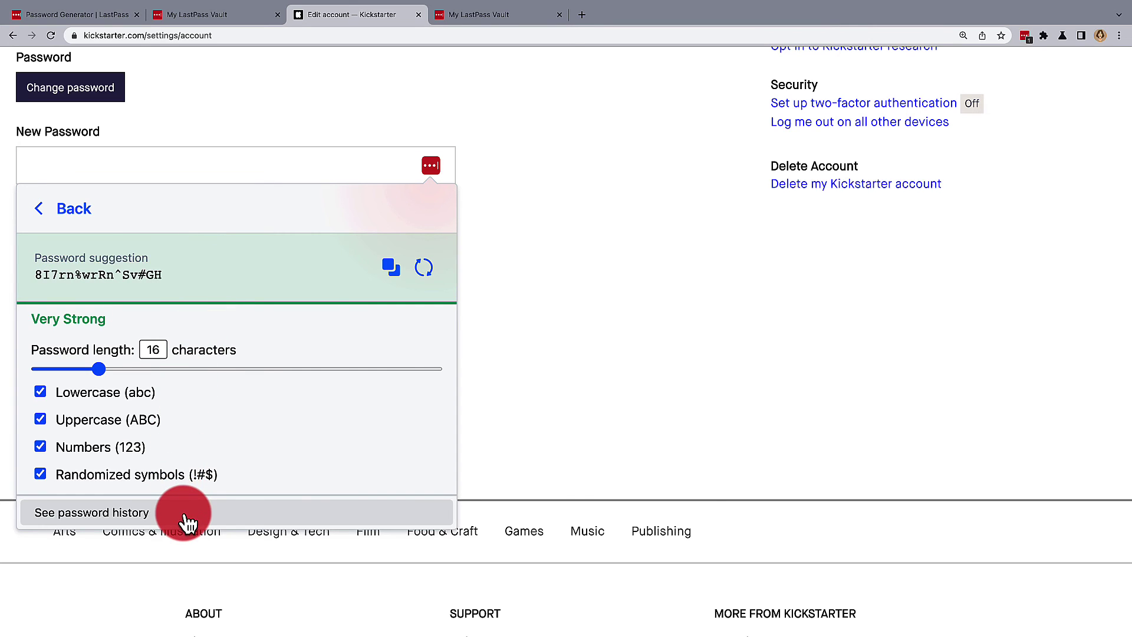
left_click(186, 521)
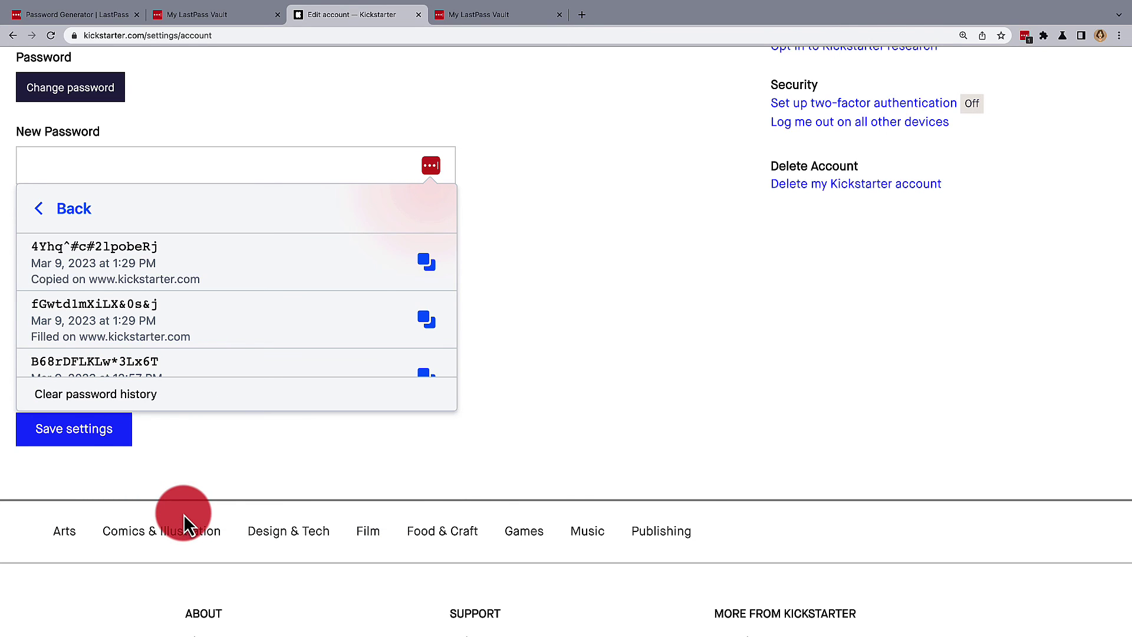